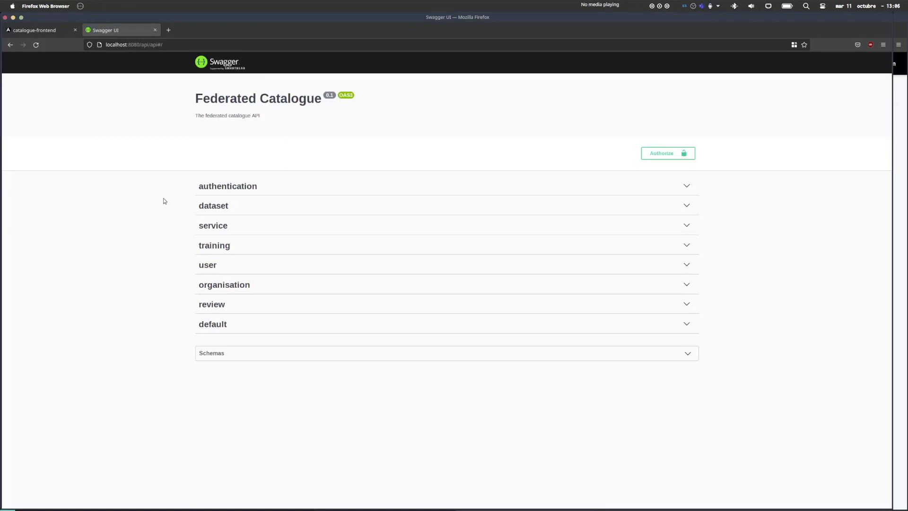
Expand the authentication, user, organisation and review endpoint groups in Swagger UI.
left_click(276, 189)
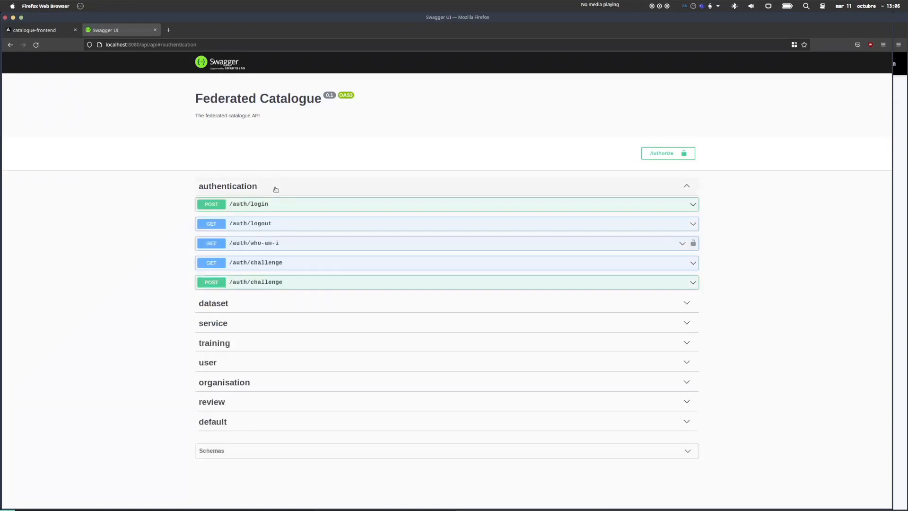
left_click(228, 362)
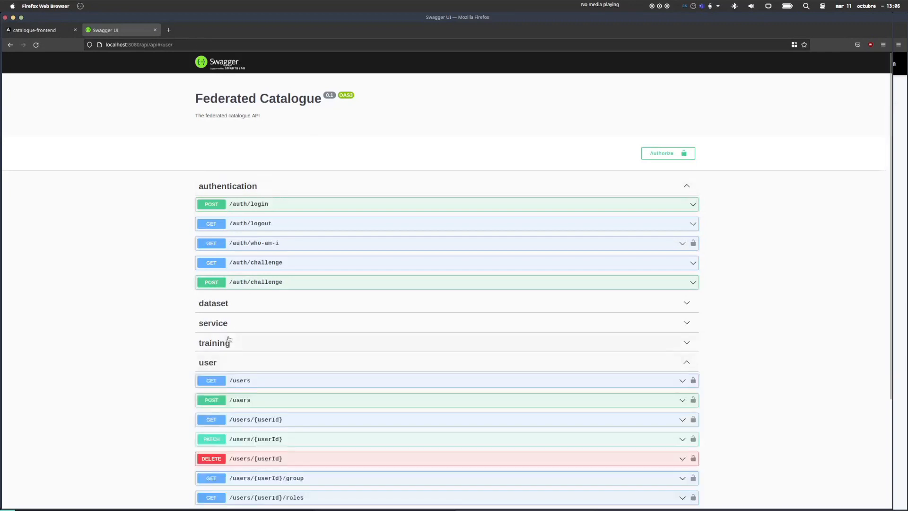
scroll(229, 364, "down", 3)
left_click(236, 421)
scroll(245, 336, "down", 4)
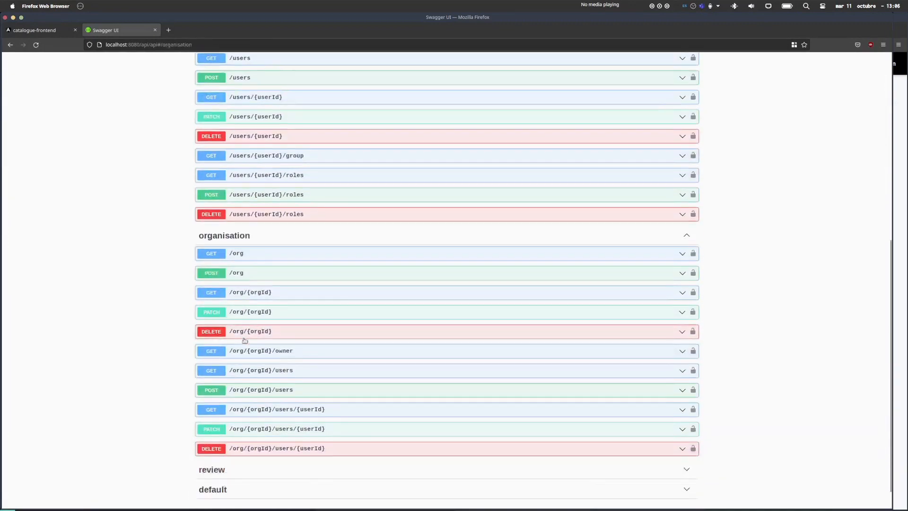
left_click(245, 442)
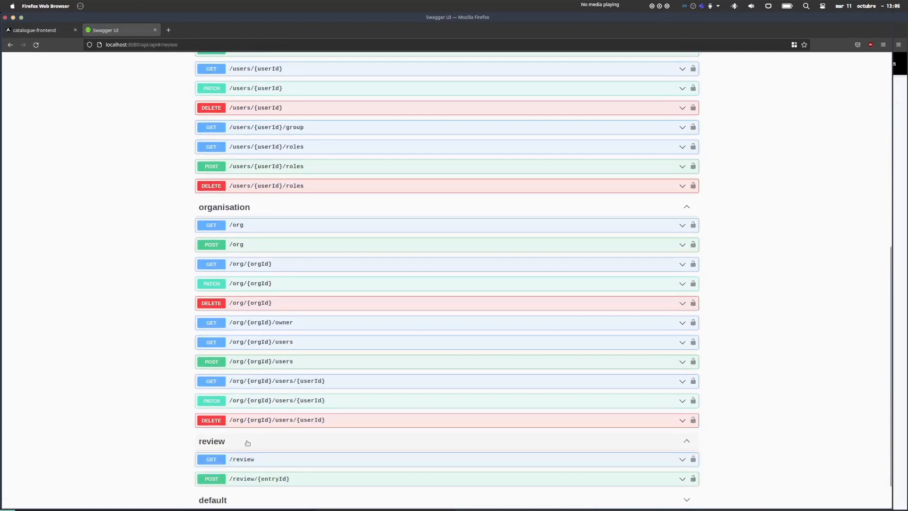
scroll(262, 404, "down", 1)
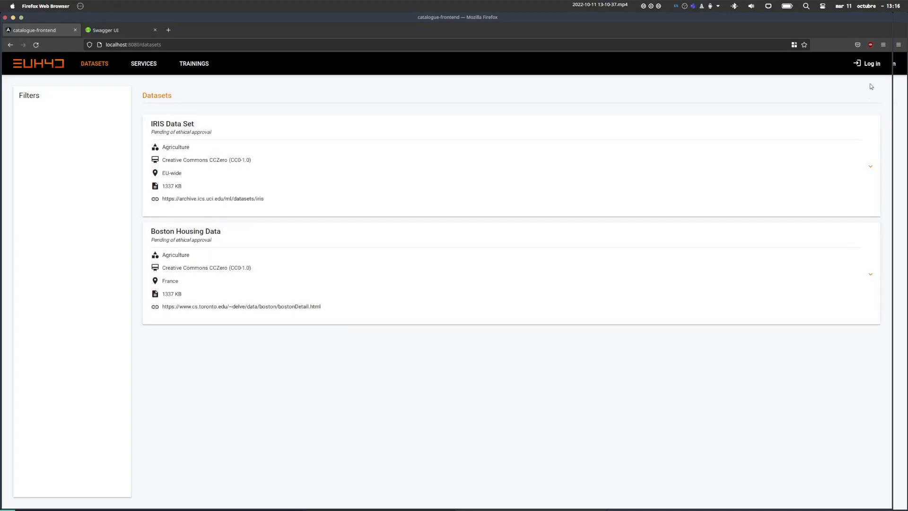
Log in as the instance administrator, decline Firefox's password saving, and open Instance Administration.
left_click(867, 63)
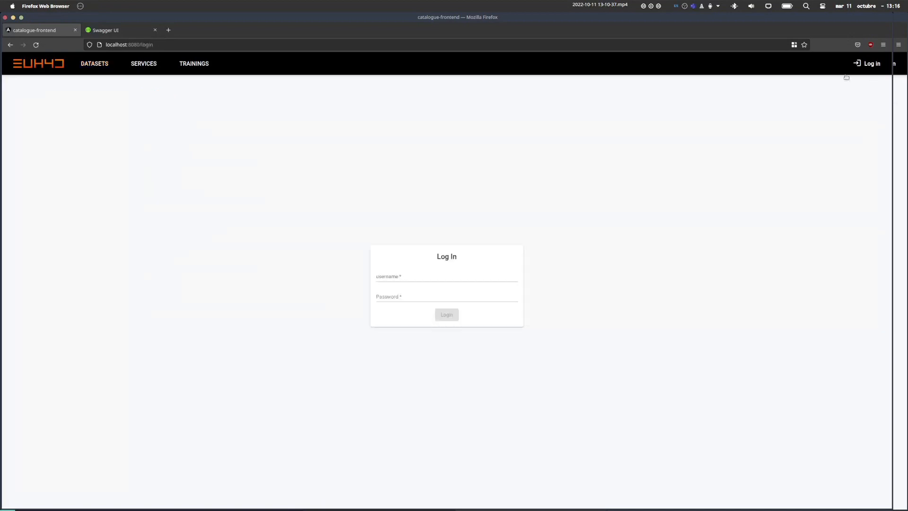
left_click(402, 273)
type("admin")
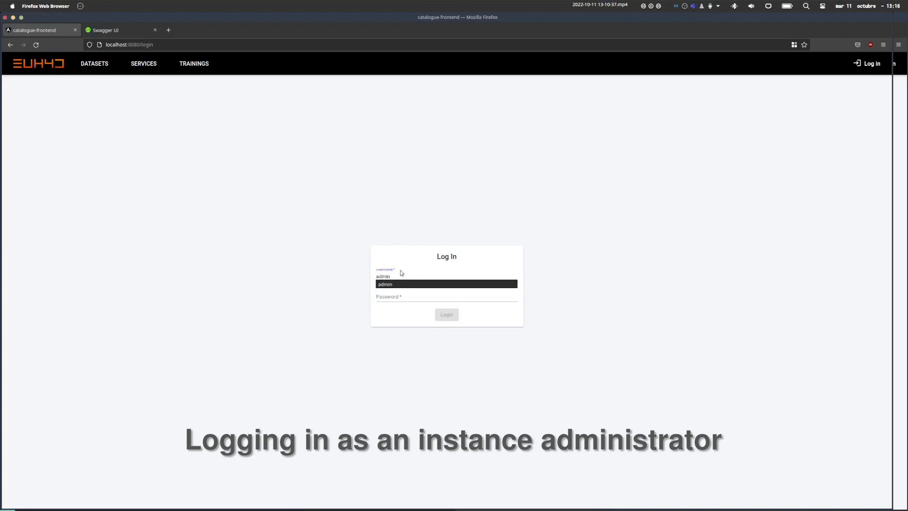
key("Tab")
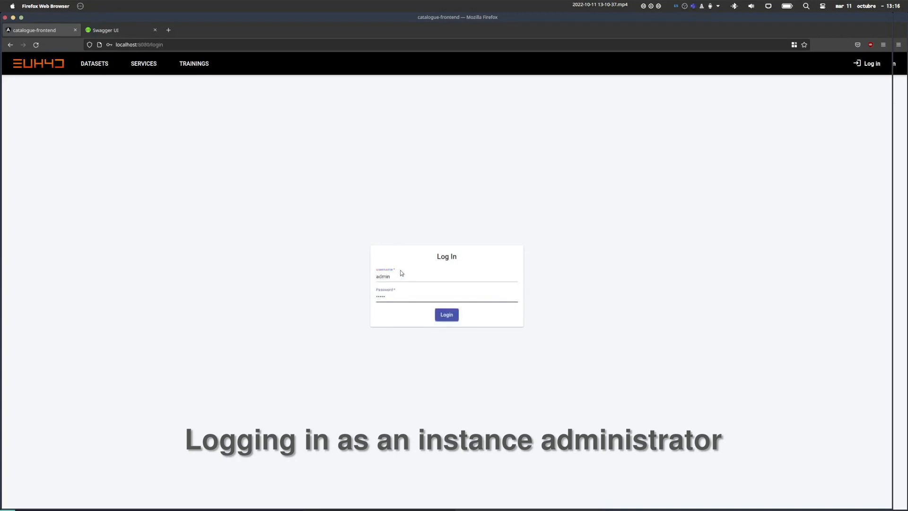
left_click(444, 315)
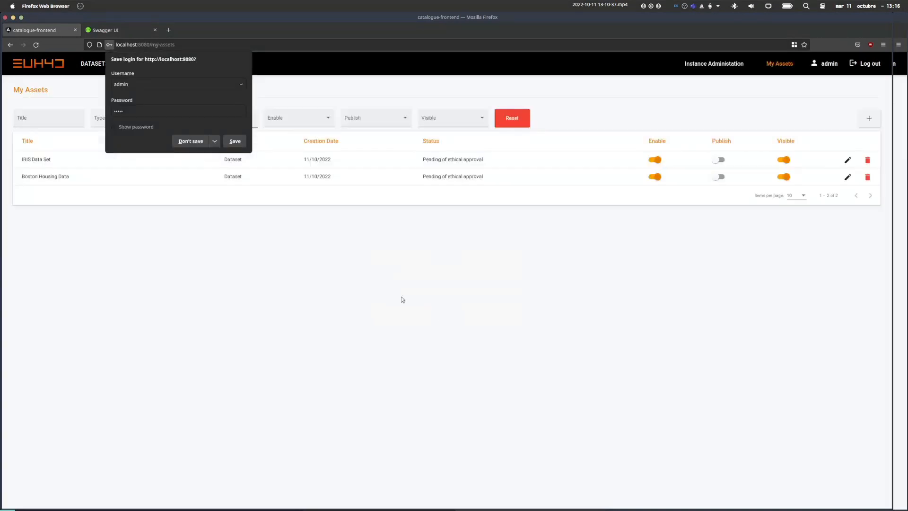
left_click(184, 142)
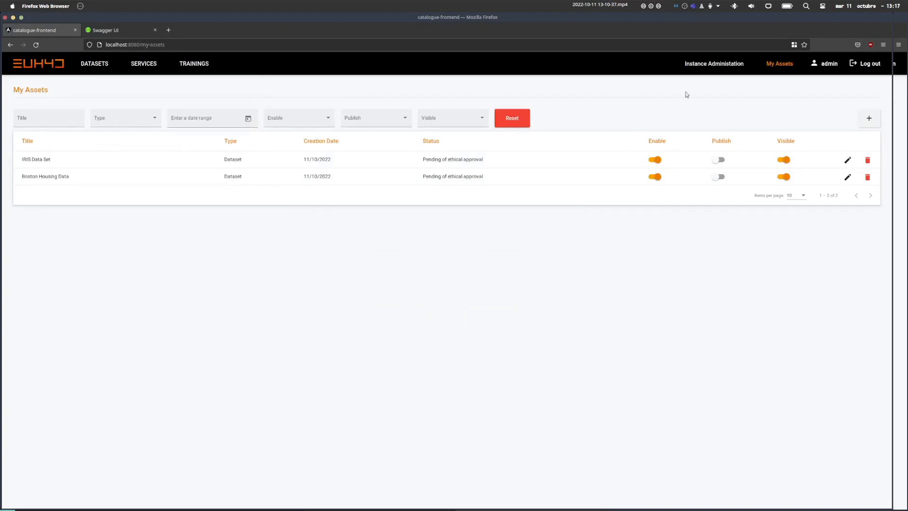
left_click(706, 69)
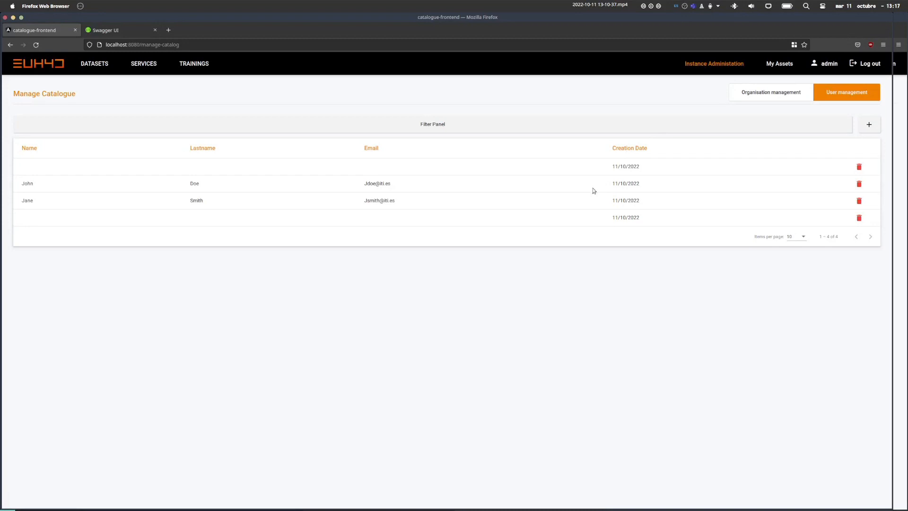
Show the organisation list, which holds only ITI, and start adding a new organisation.
left_click(745, 93)
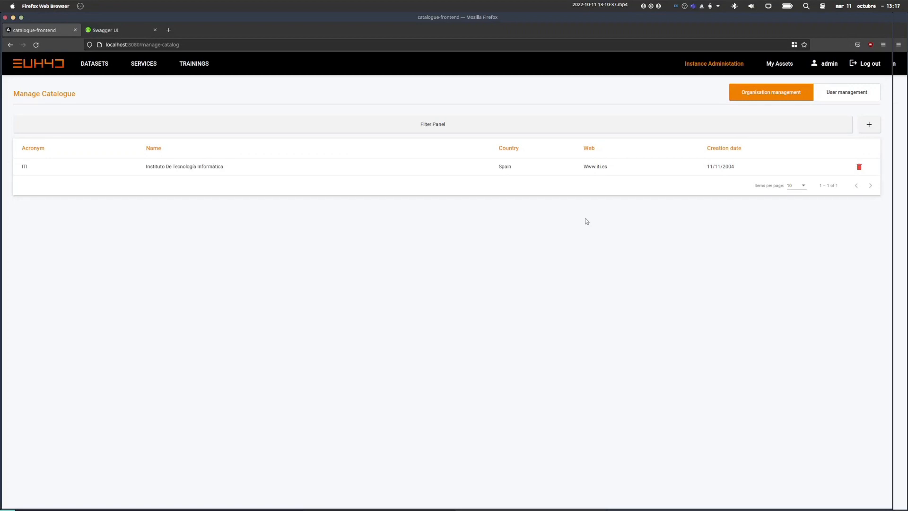
left_click(870, 124)
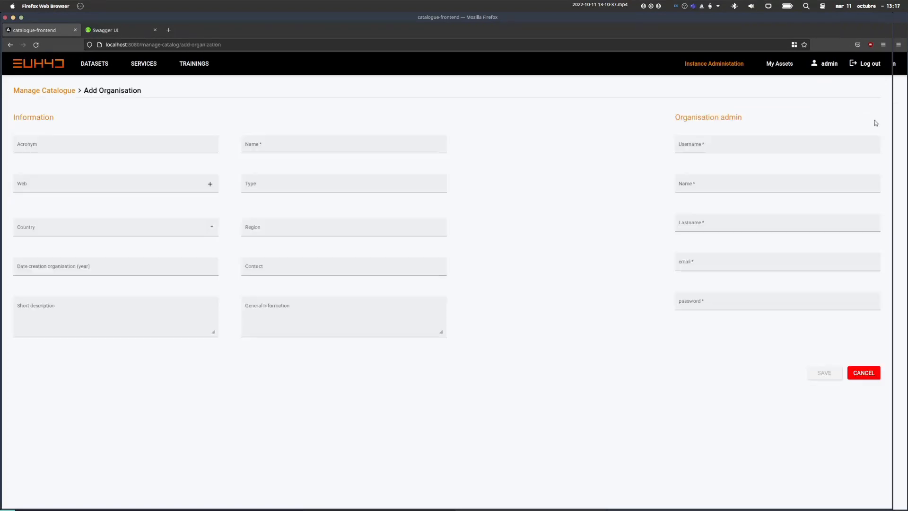
Enter organisation acronym and name Test, web address test.com and type DIH.
left_click(124, 146)
type("Test")
key("Tab")
type("Test")
key("Tab")
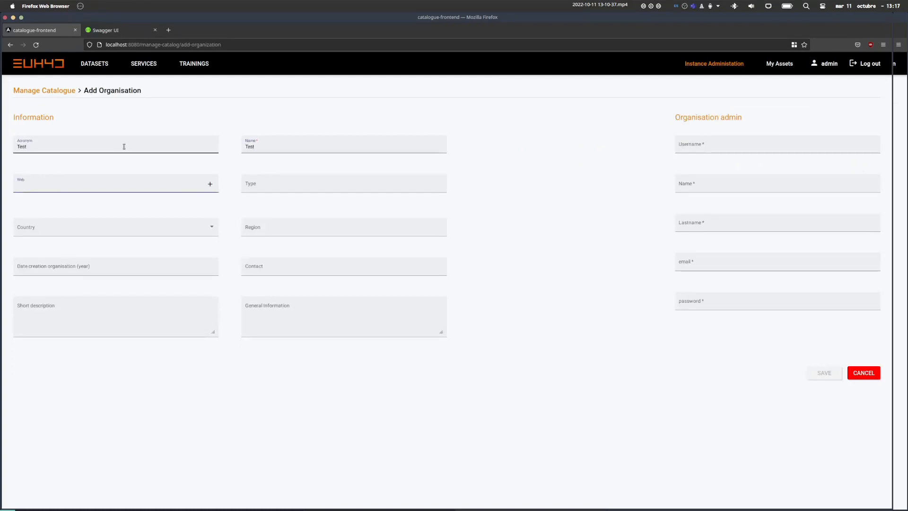
type("test.com")
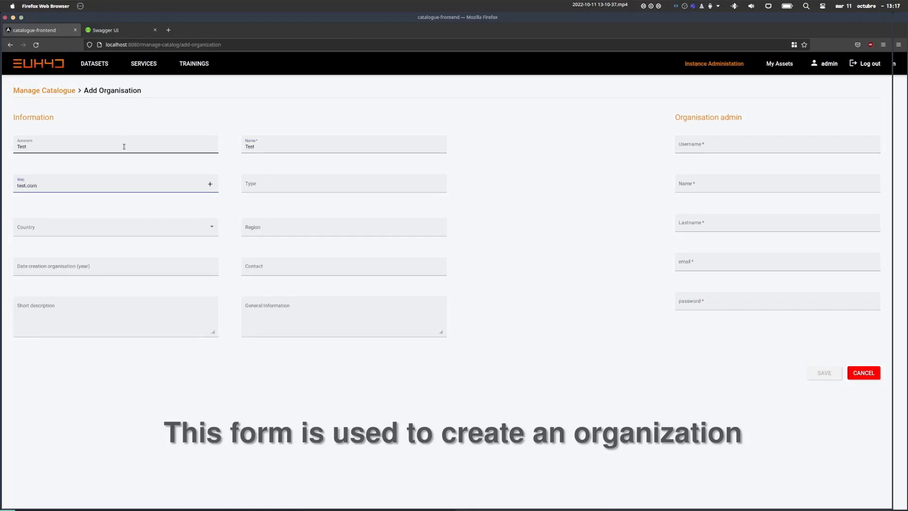
left_click(210, 184)
left_click(265, 184)
type("DIH")
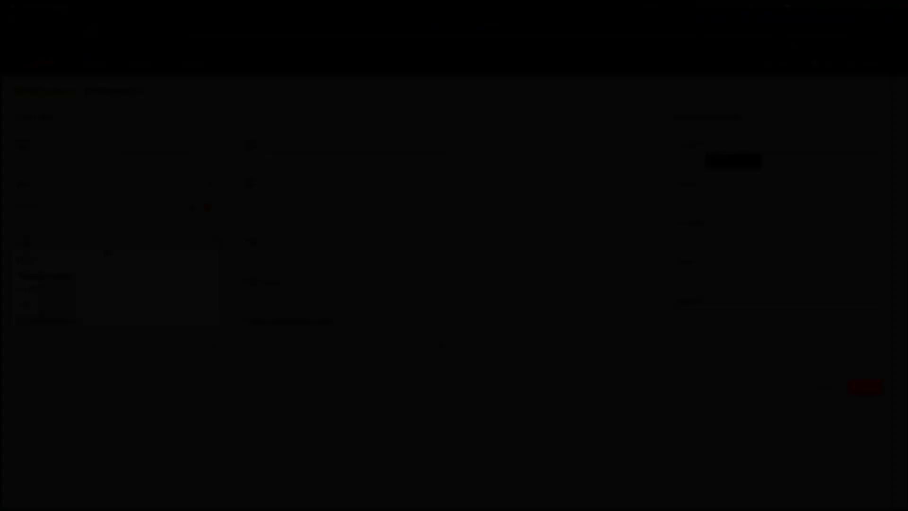
Fill in the organisation admin's username, first and last name, e-mail and password, then save.
type("someone")
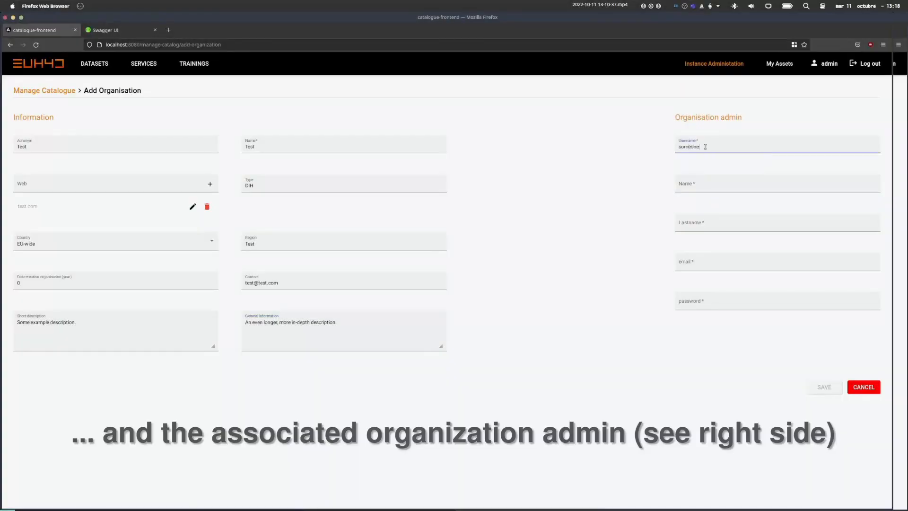
key("Tab")
type("Test")
key("Tab")
type("McTe")
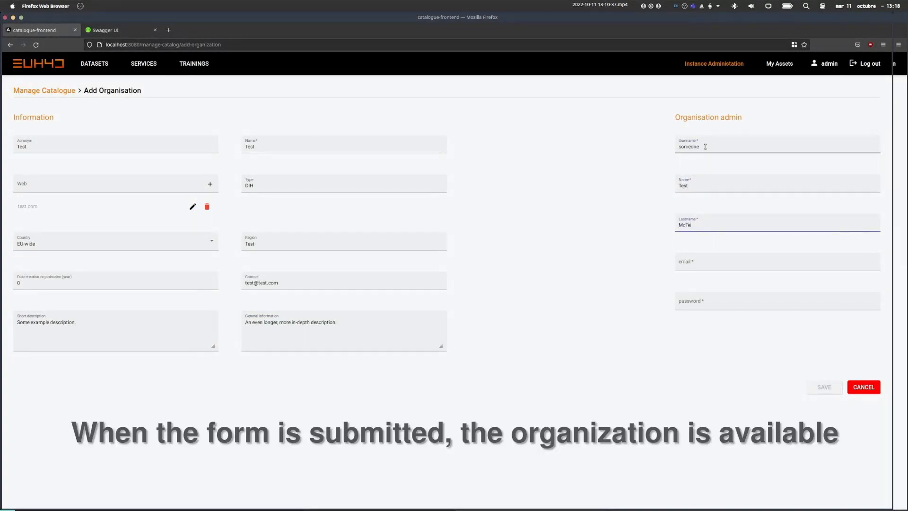
key("Tab")
type("tes")
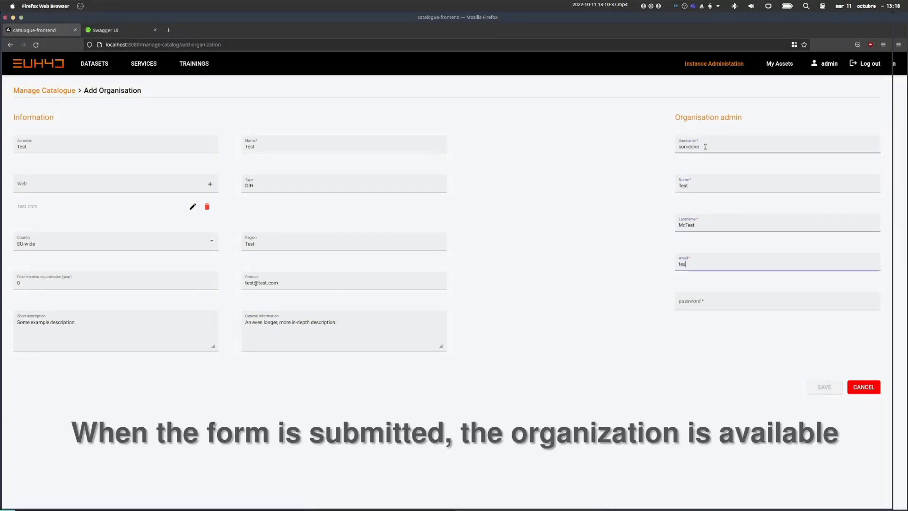
type("t@test.com")
key("Tab")
type("•••••")
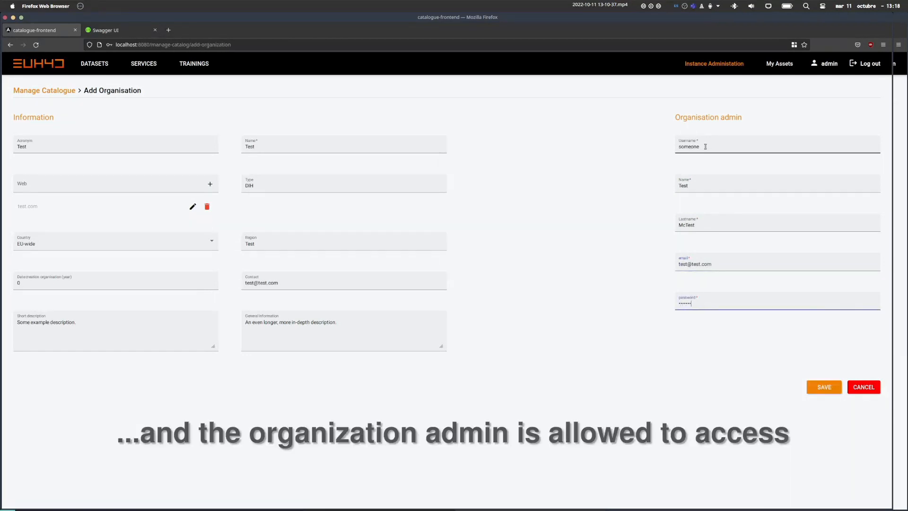
left_click(823, 387)
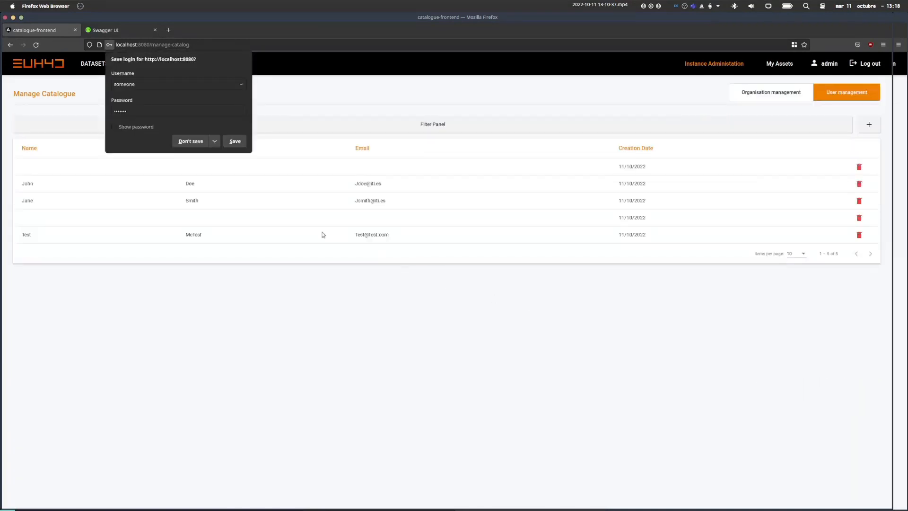
Decline Firefox's password prompt and confirm Test now appears beside ITI in the organisation list.
left_click(190, 141)
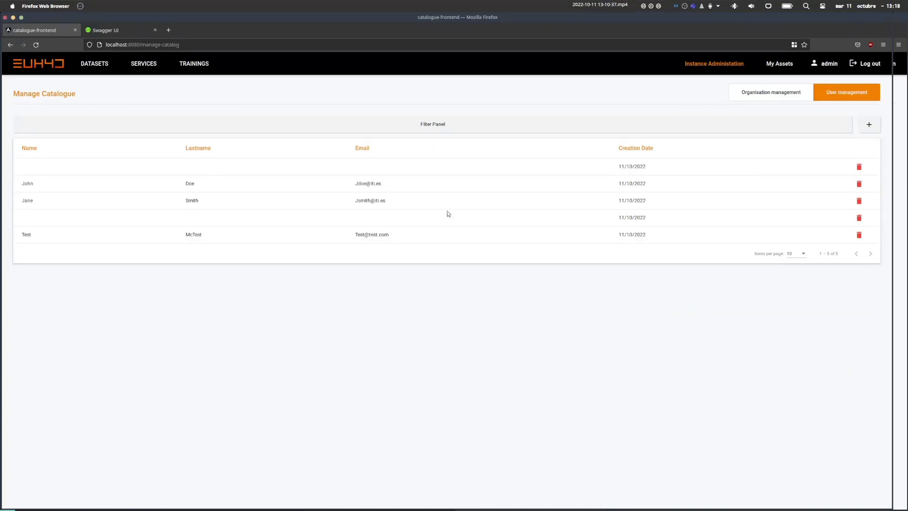
left_click(743, 93)
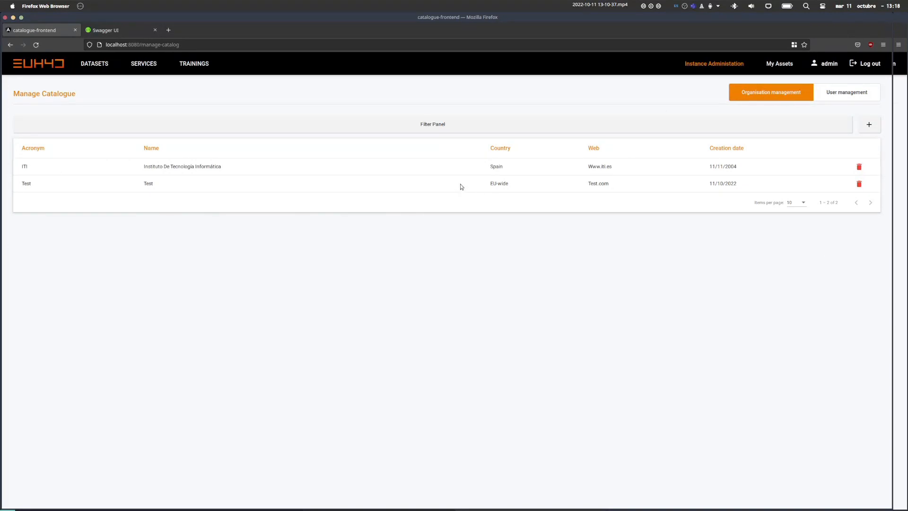
Switch back to the user list and bring the catalogue window into focus.
left_click(831, 97)
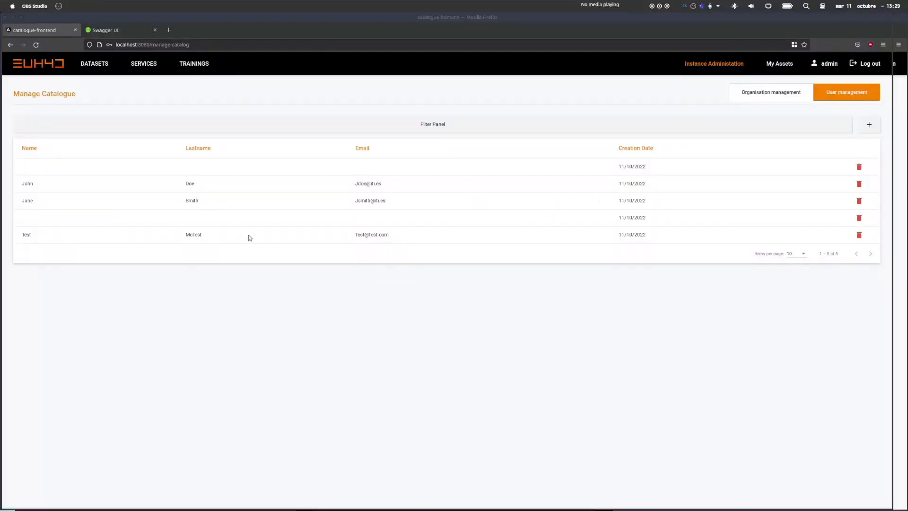
left_click(248, 238)
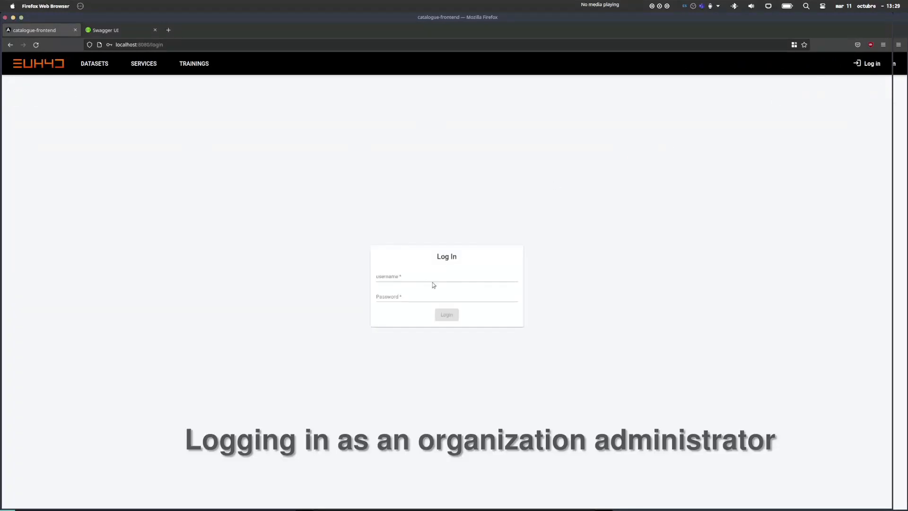
Log in as the ITI organisation administrator, decline password saving, and open Organisation admin.
left_click(431, 278)
type("iti")
key("Tab")
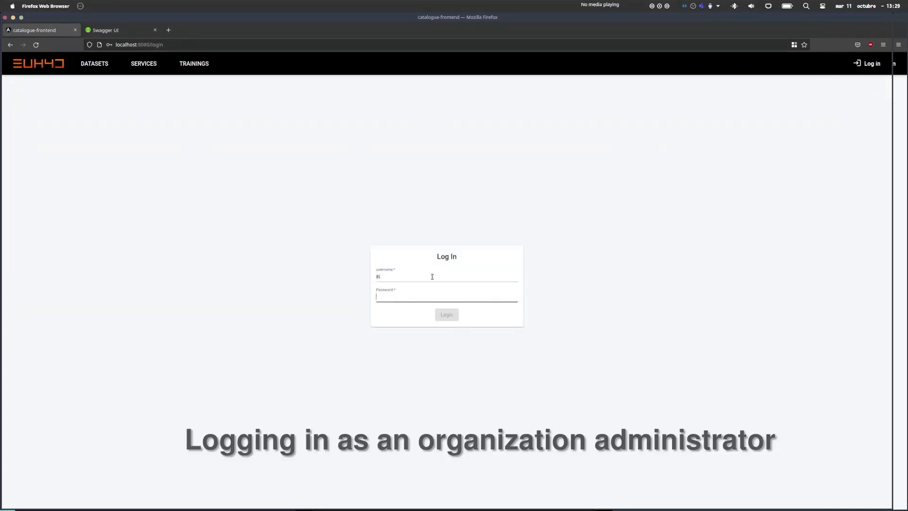
type("•••")
left_click(447, 315)
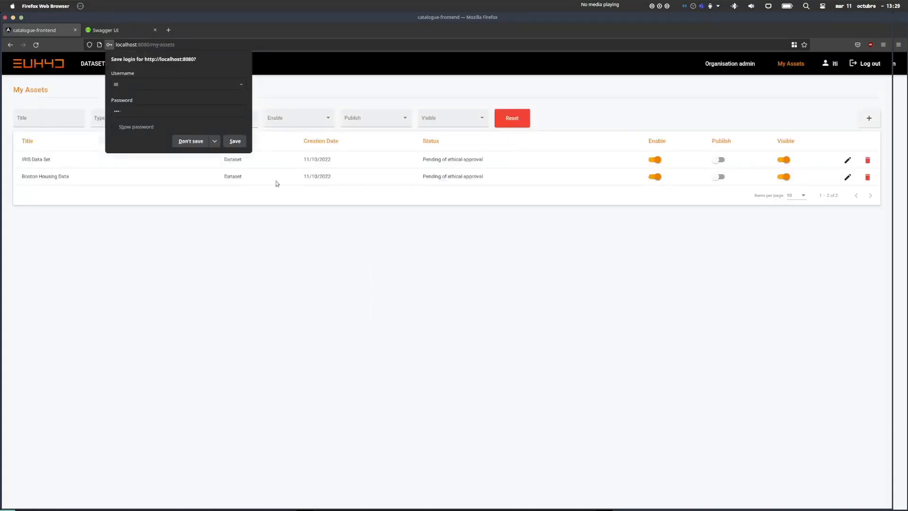
left_click(185, 141)
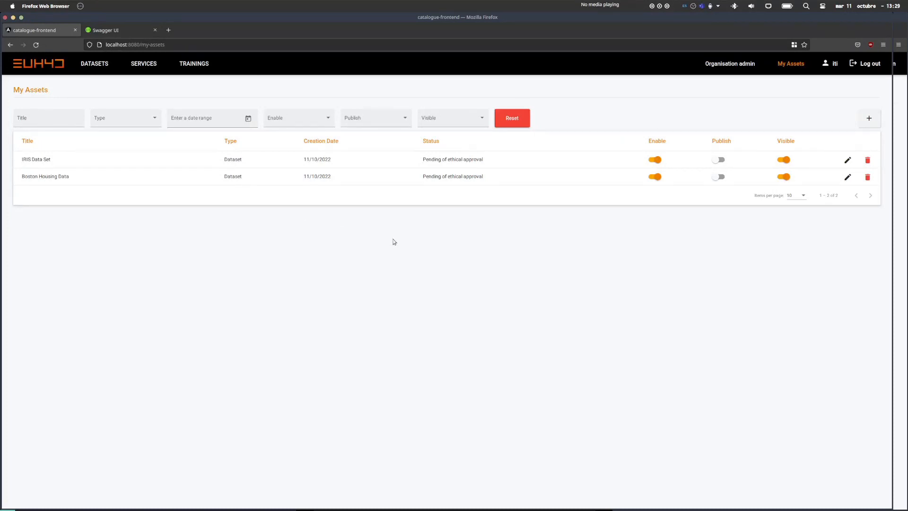
left_click(740, 69)
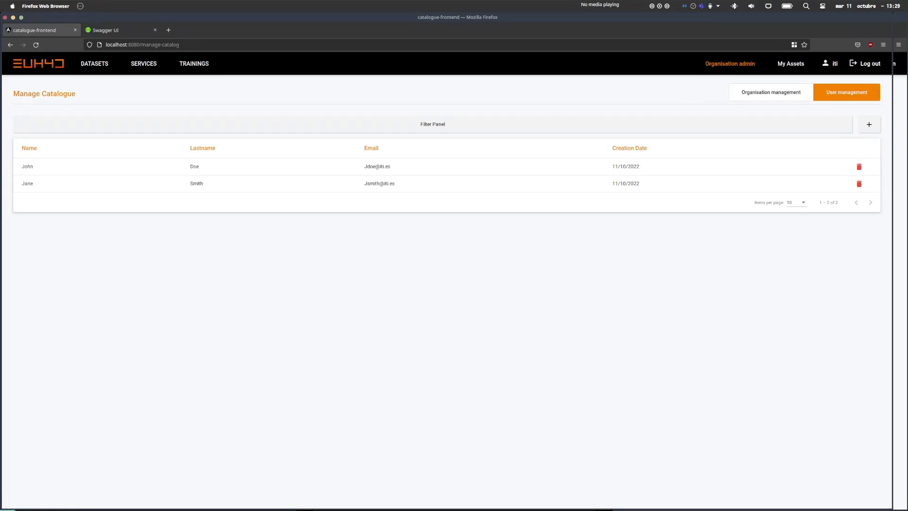
View ITI's organisation information, glance at the user list, then return to the organisation information.
left_click(800, 93)
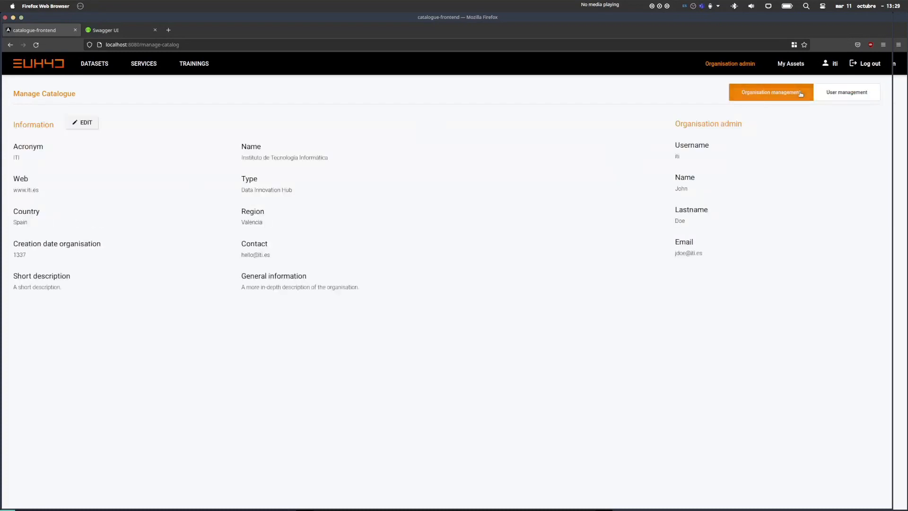
left_click(838, 94)
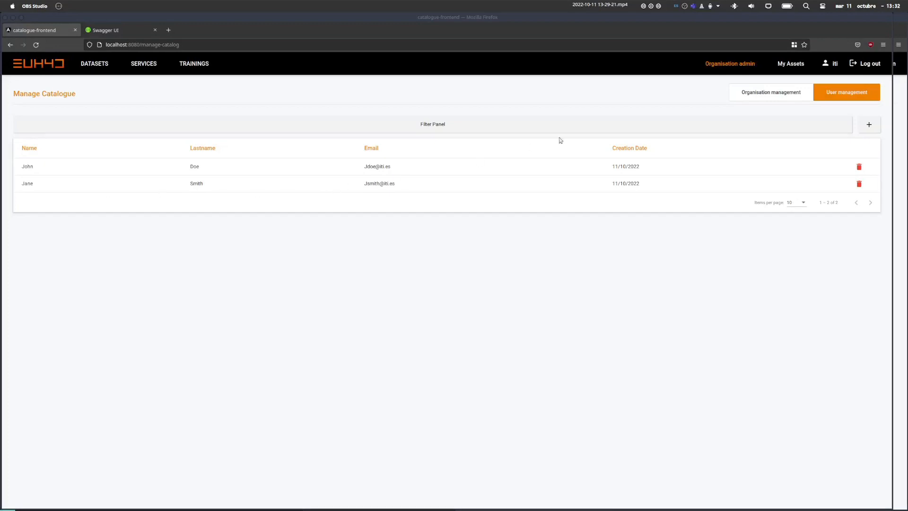
left_click(741, 94)
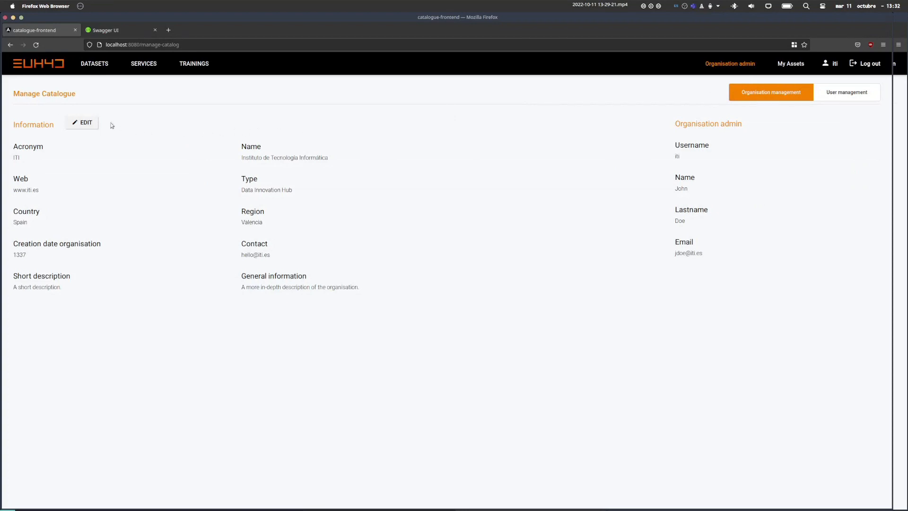
left_click(90, 123)
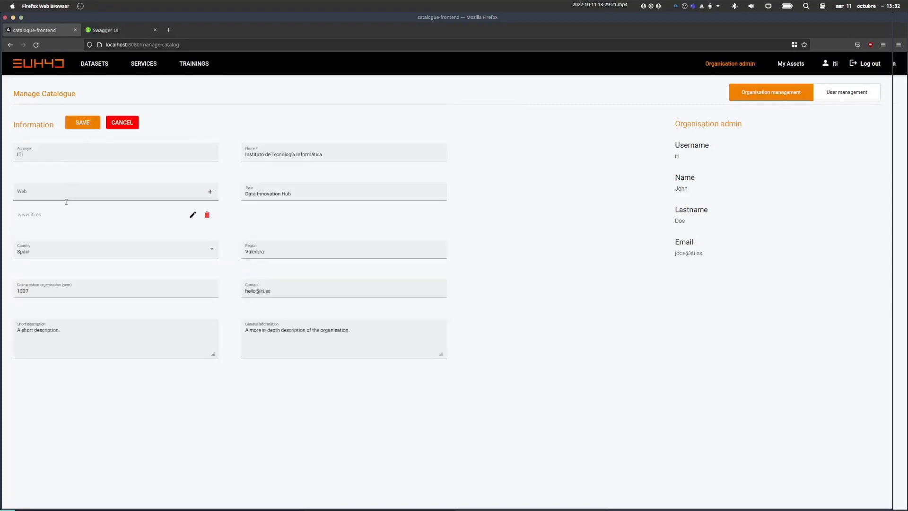
left_click(193, 215)
type("com")
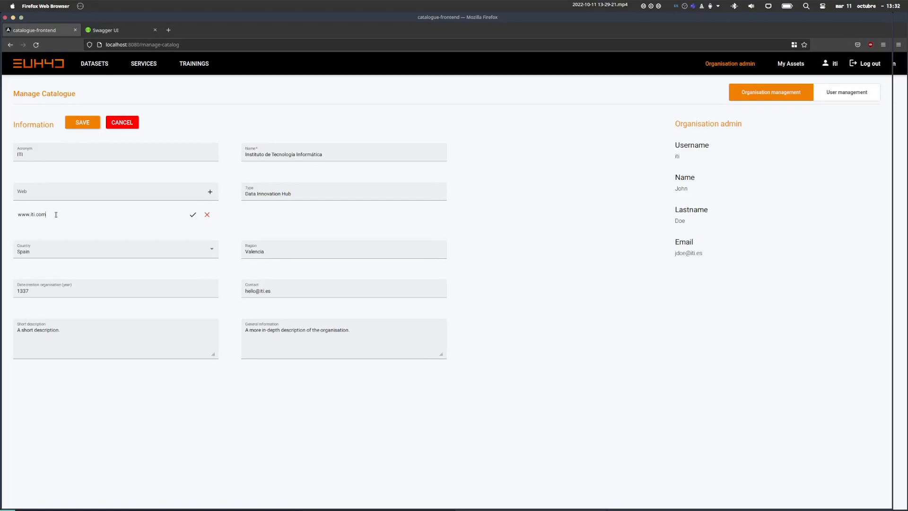
left_click(193, 214)
Change the organisation's contact e-mail, save the information and reload the page.
left_click(275, 291)
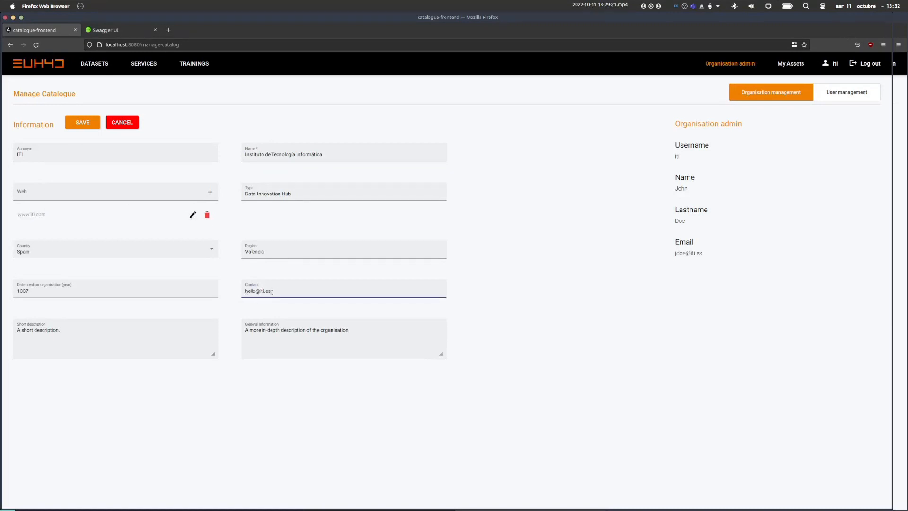
key("BackSpace")
type("com")
key("shift+Home")
type("hi@")
left_click(82, 123)
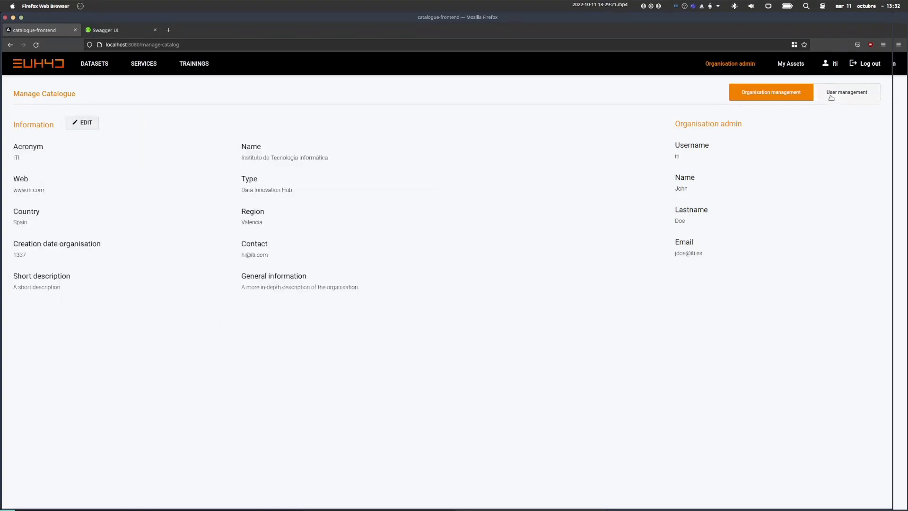
left_click(36, 45)
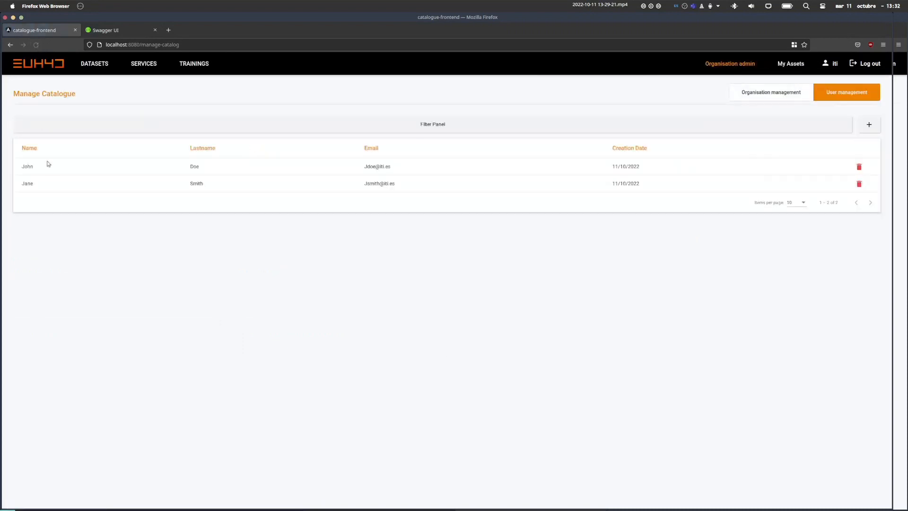
Review ITI's saved organisation details and log out of the organisation admin account.
left_click(764, 94)
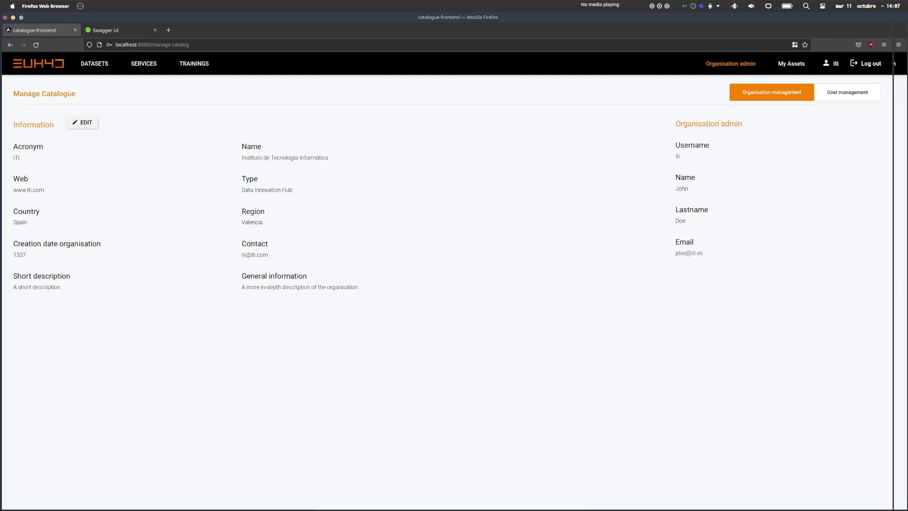
left_click(873, 64)
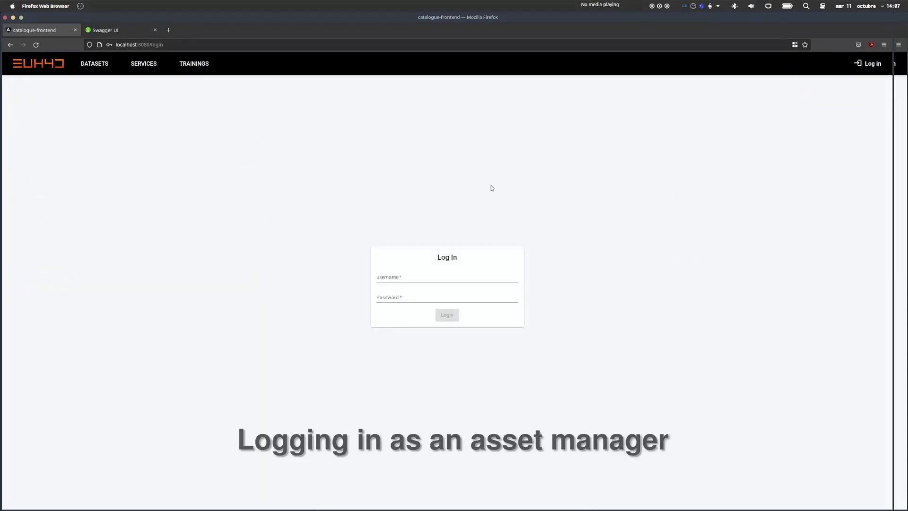
Log in as the asset manager without saving the password, and start adding a new asset.
left_click(421, 276)
type("jsmith")
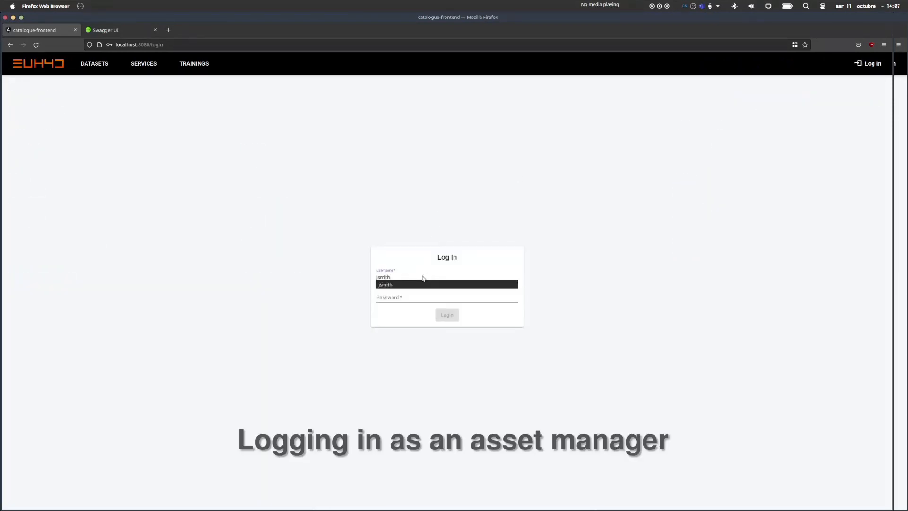
key("Tab")
type("••••••")
key("Return")
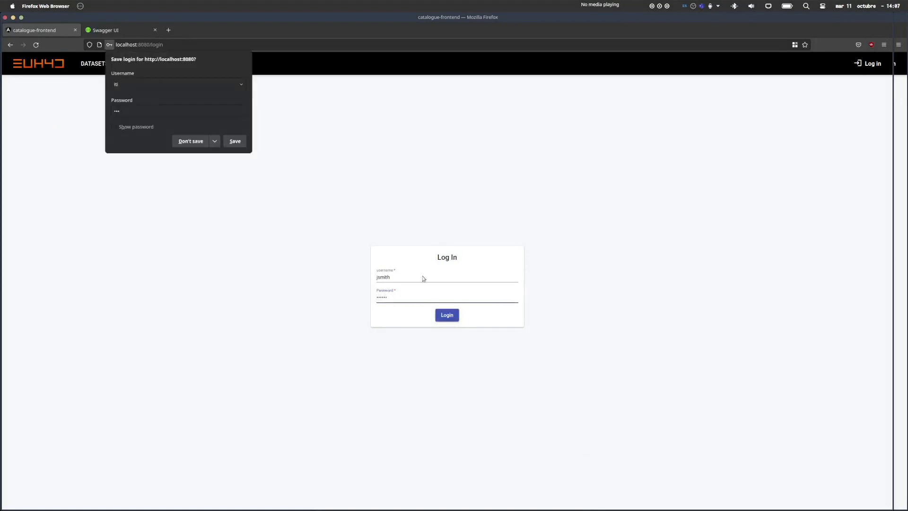
left_click(194, 142)
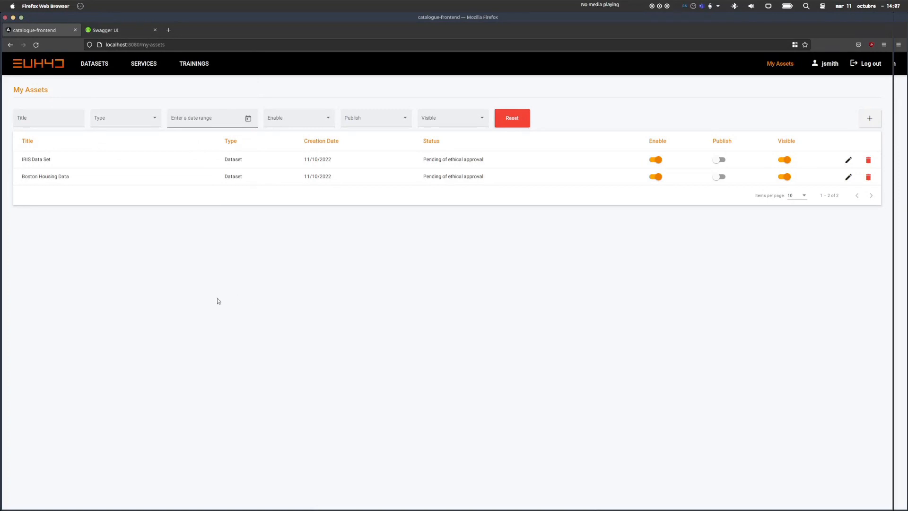
left_click(869, 118)
Switch between the dataset and training forms and check the dataset size unit, keeping KB.
left_click(816, 97)
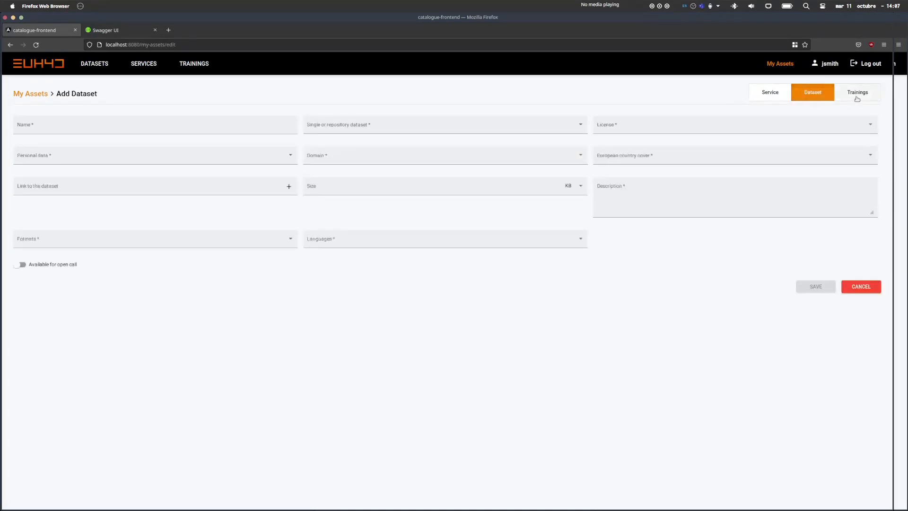
left_click(856, 95)
left_click(814, 98)
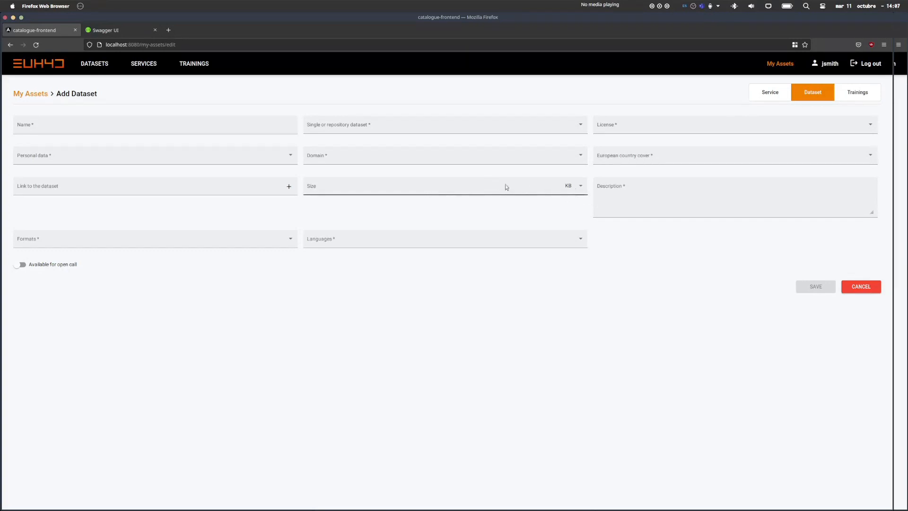
left_click(578, 185)
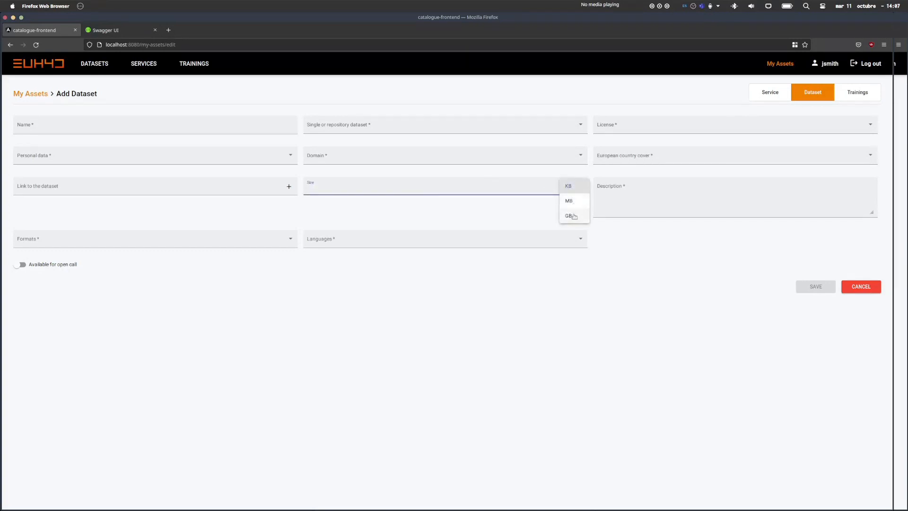
left_click(609, 258)
Choose the Training form, with course Test, responsible Test, and Albanian as the language.
left_click(845, 96)
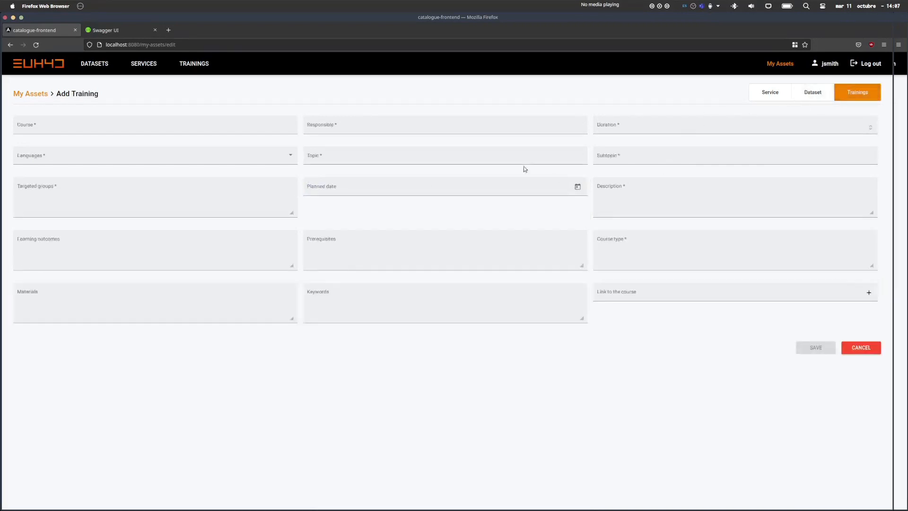
left_click(102, 129)
type("Test")
key("Tab")
type("Test")
key("Tab")
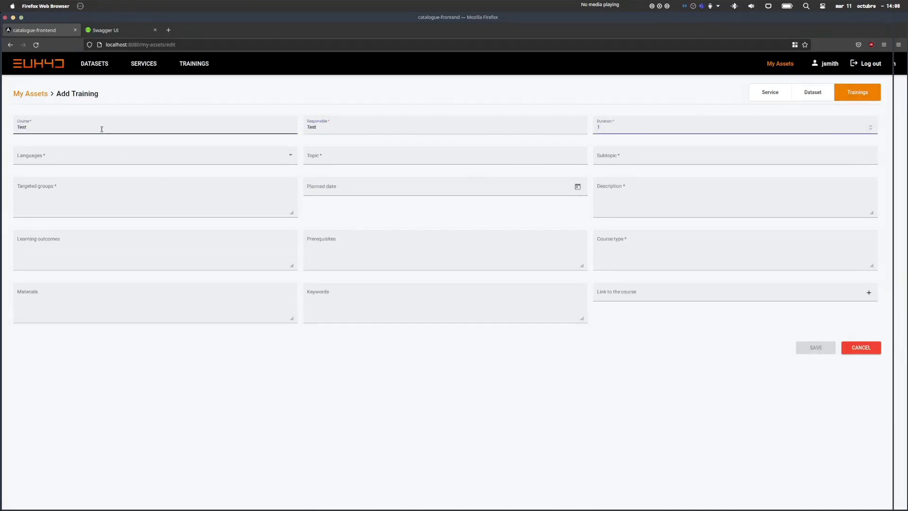
left_click(90, 155)
left_click(64, 174)
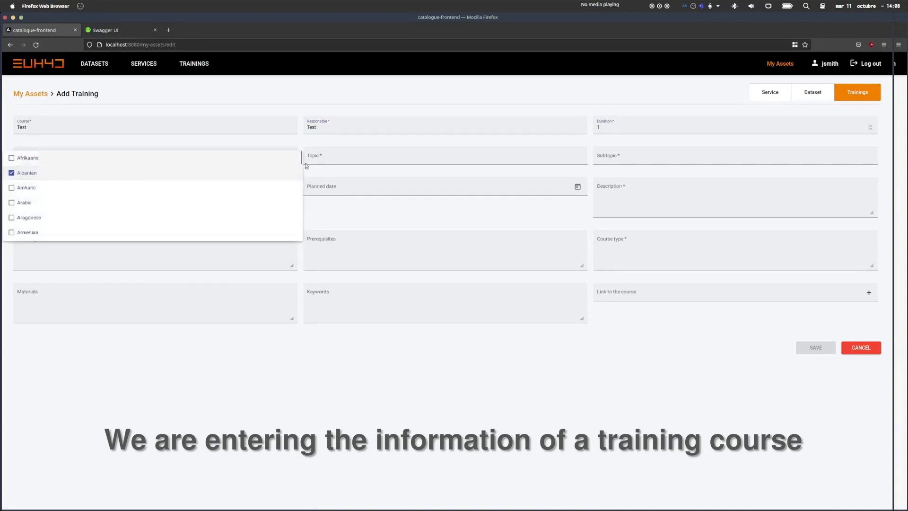
left_click(330, 155)
Enter topic 'Te', plan the course for 10/12/2022–10/19/2022, and save the Test training.
left_click(335, 156)
type("Test")
left_click(622, 156)
type("Te")
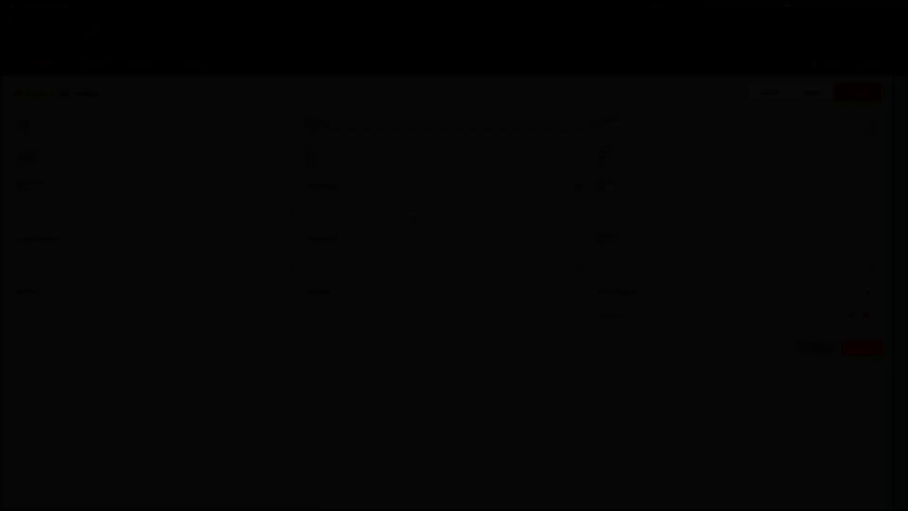
left_click(563, 191)
left_click(578, 186)
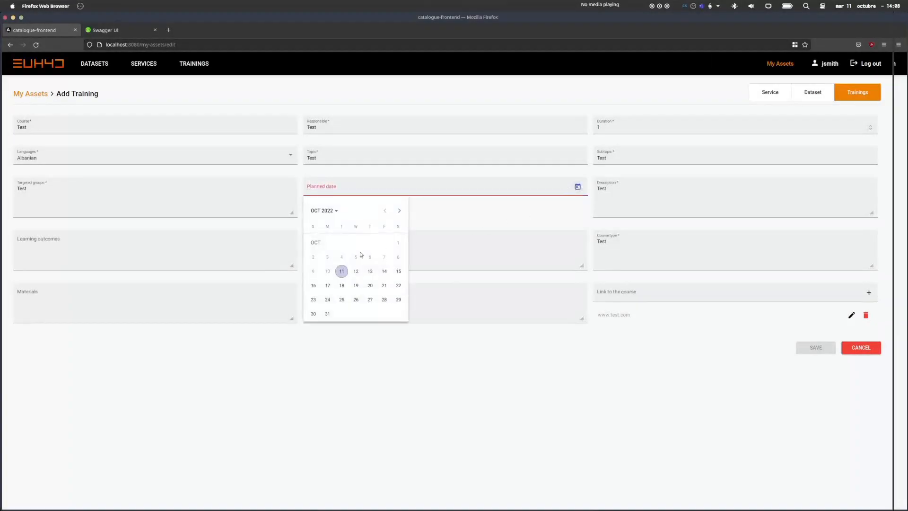
left_click(356, 271)
left_click(356, 286)
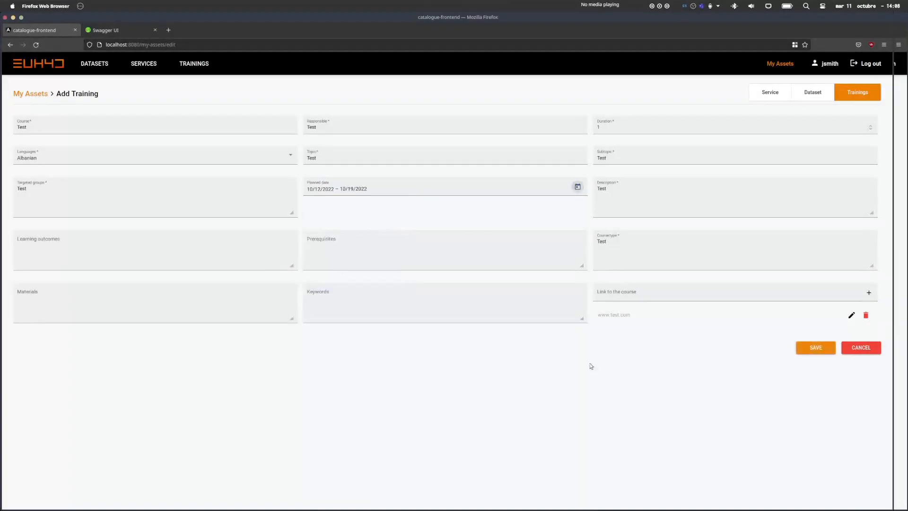
left_click(807, 349)
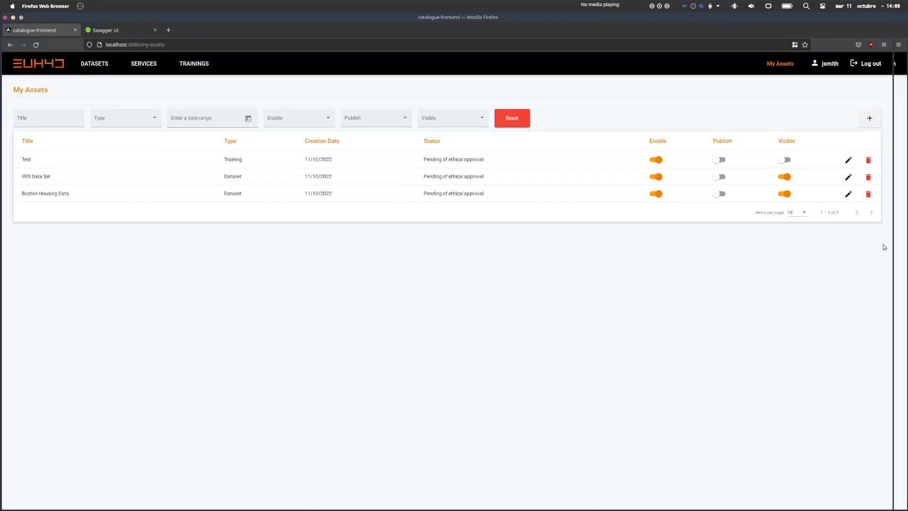
Narrow the My Assets window to the left half, beside the second catalogue instance.
left_click(895, 250)
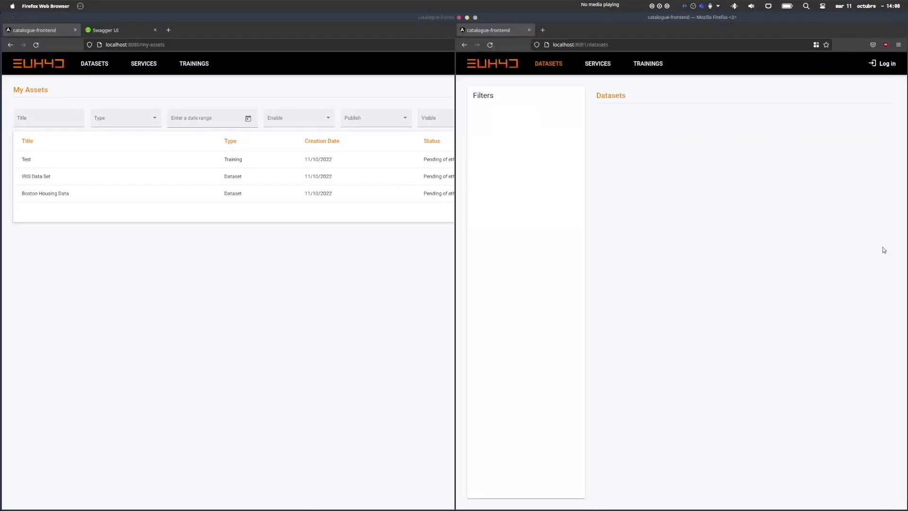
left_click(390, 286)
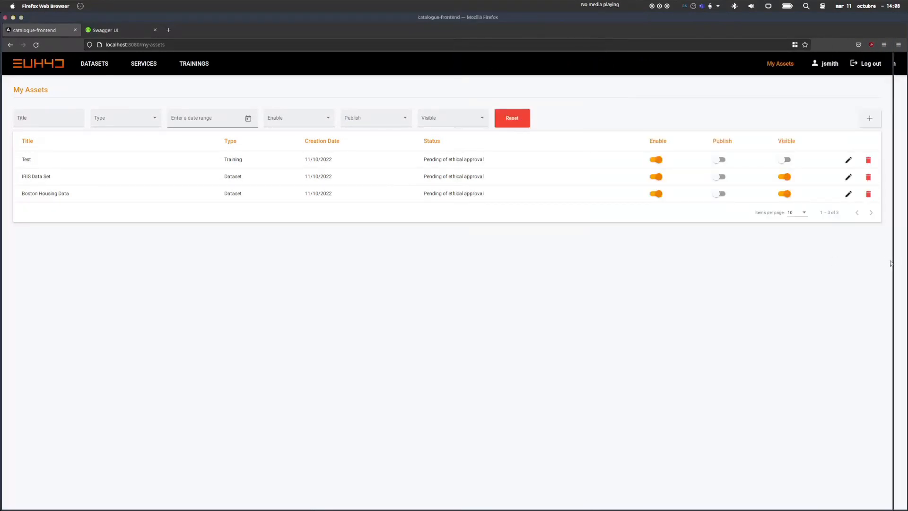
left_click_drag(891, 263, 454, 259)
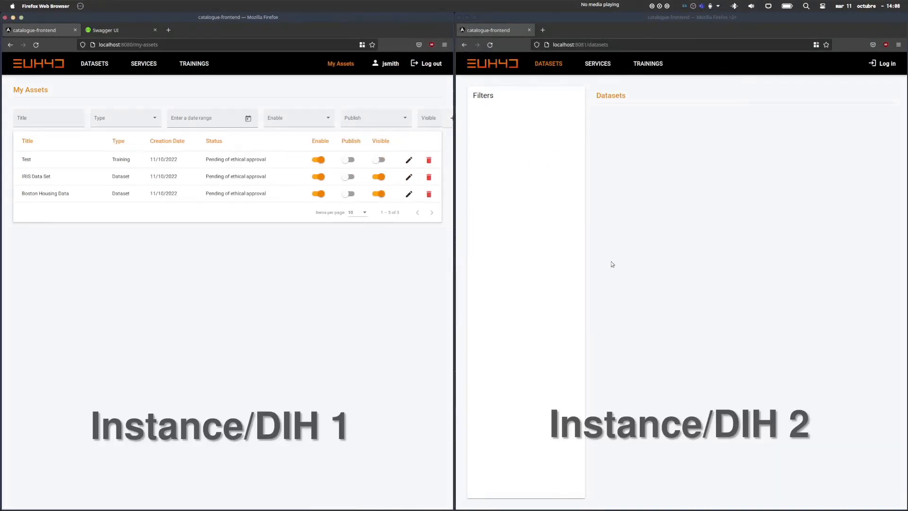
Publish the IRIS Data Set and refresh the second instance's datasets page to check it.
left_click(578, 180)
left_click(489, 45)
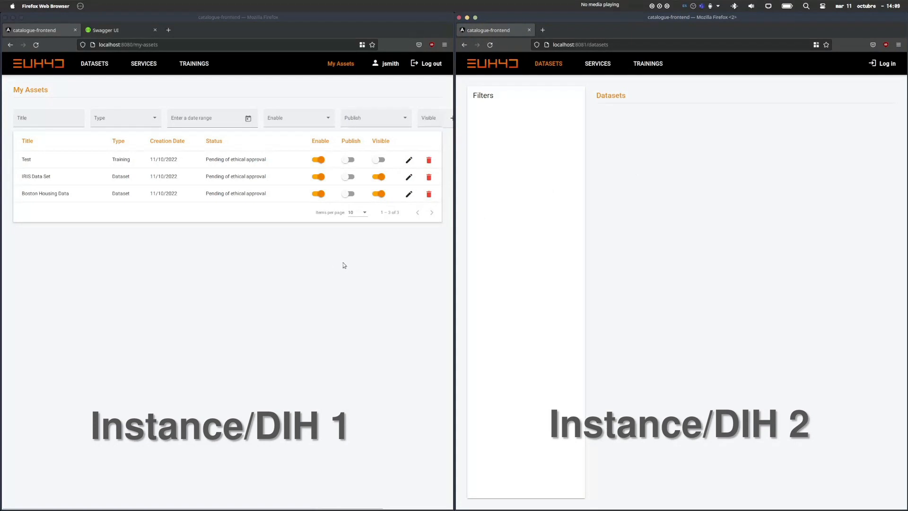
left_click(351, 177)
left_click(491, 44)
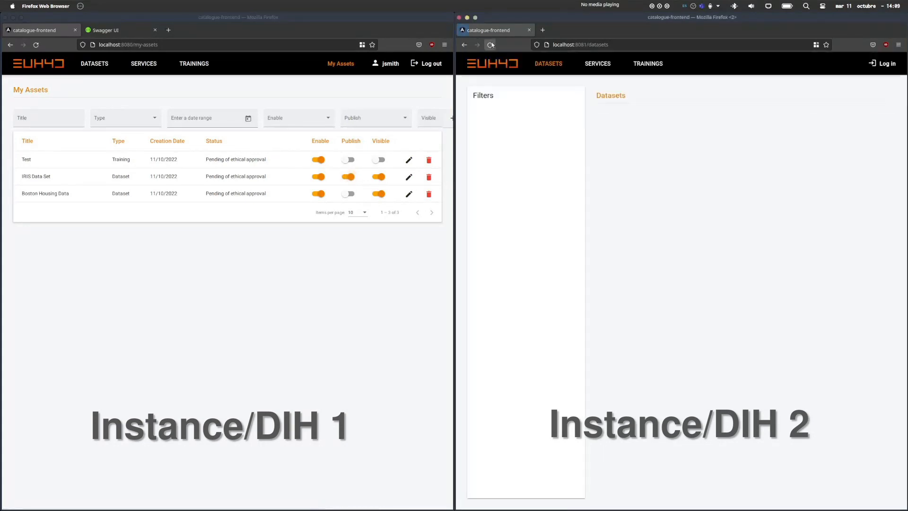